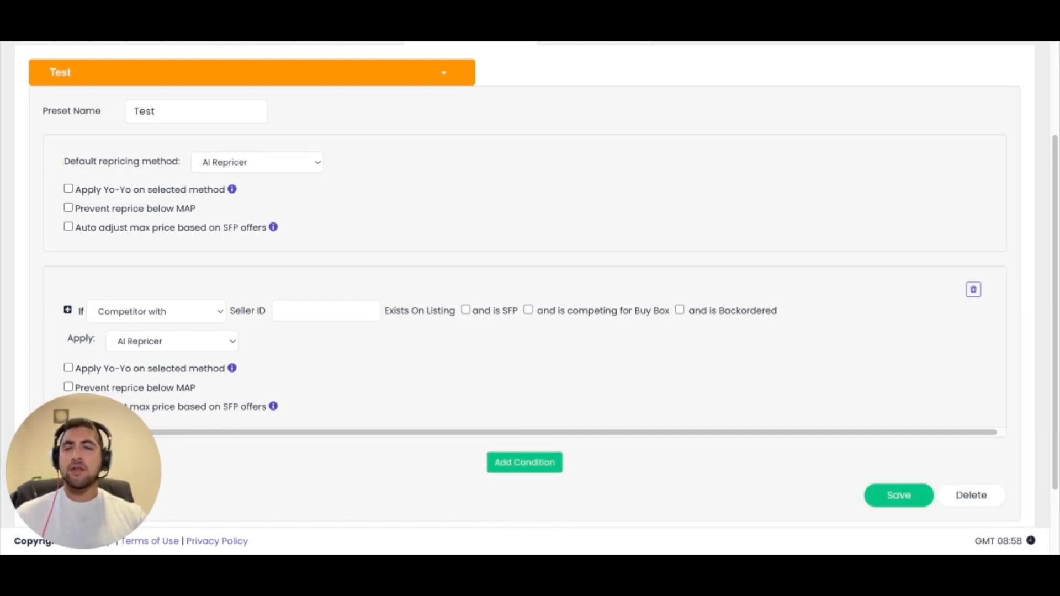
Add an "and" clause to the Test preset's condition and try the repricing methods from Win Buybox through Recurring Price Change
{"action": "left_click", "coordinate": [67, 310]}
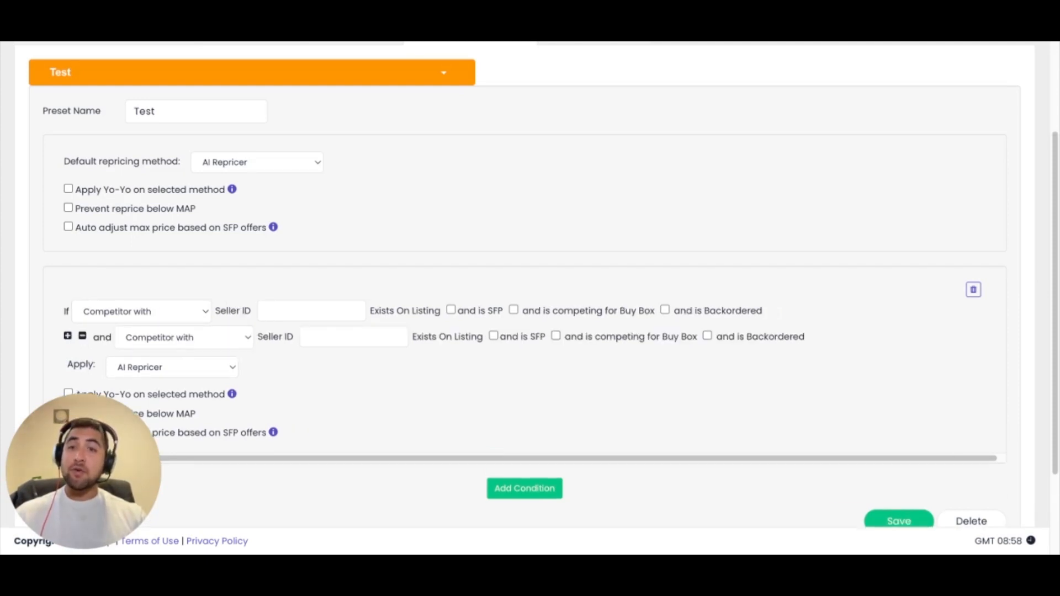
{"action": "scroll", "coordinate": [87, 332], "scroll_direction": "down", "scroll_amount": 1}
{"action": "left_click", "coordinate": [174, 360]}
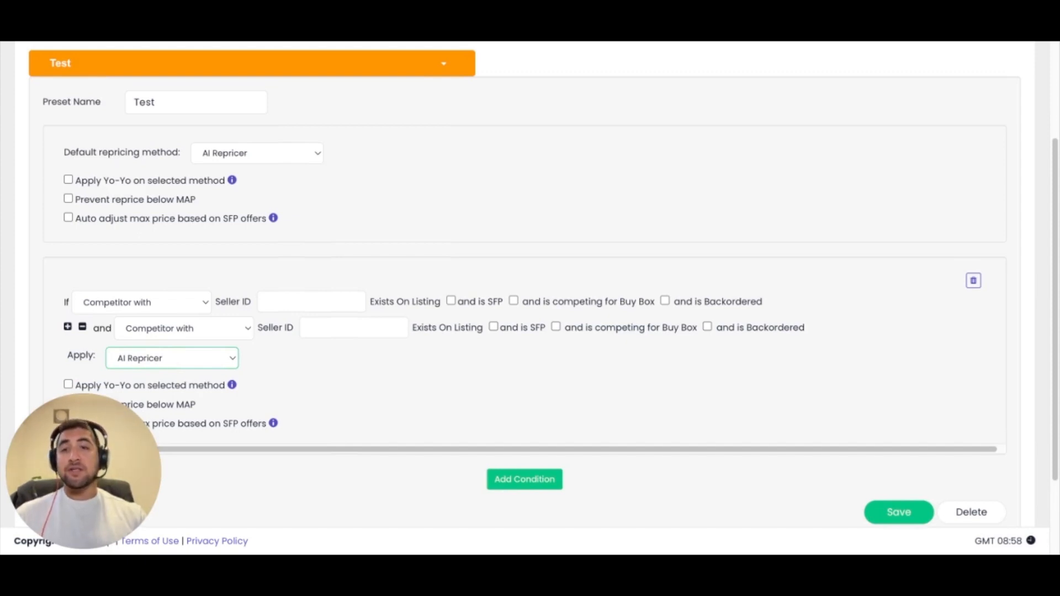
{"action": "left_click", "coordinate": [166, 376]}
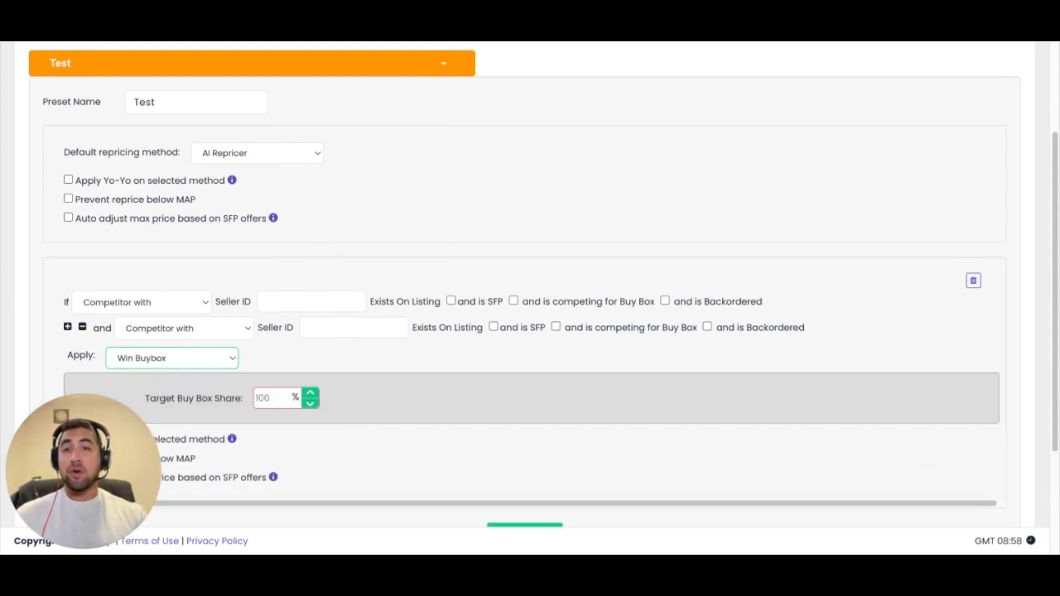
{"action": "left_click", "coordinate": [202, 396]}
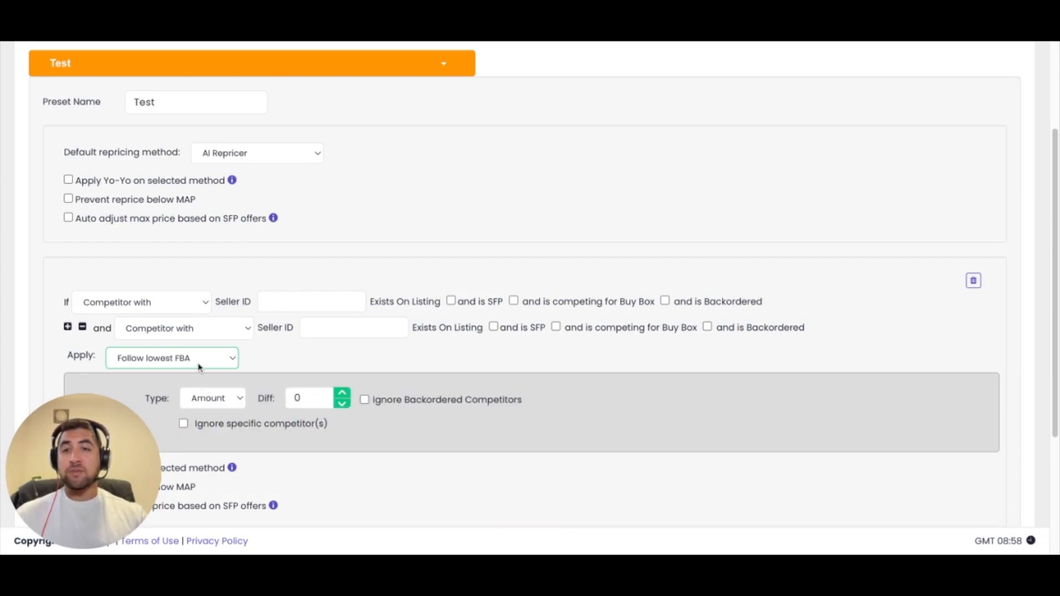
{"action": "left_click", "coordinate": [199, 367]}
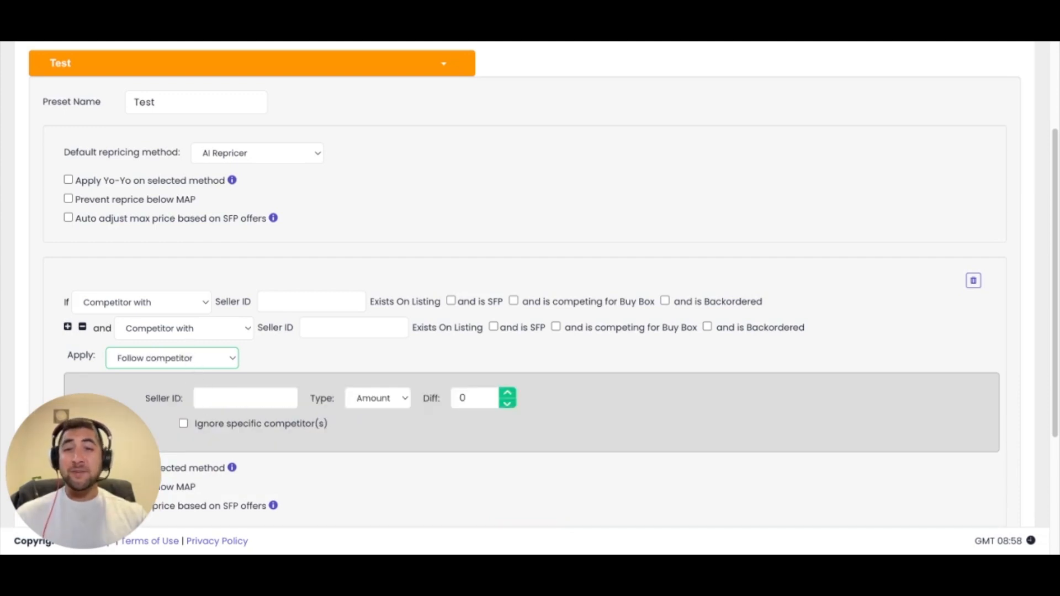
{"action": "left_click", "coordinate": [217, 364]}
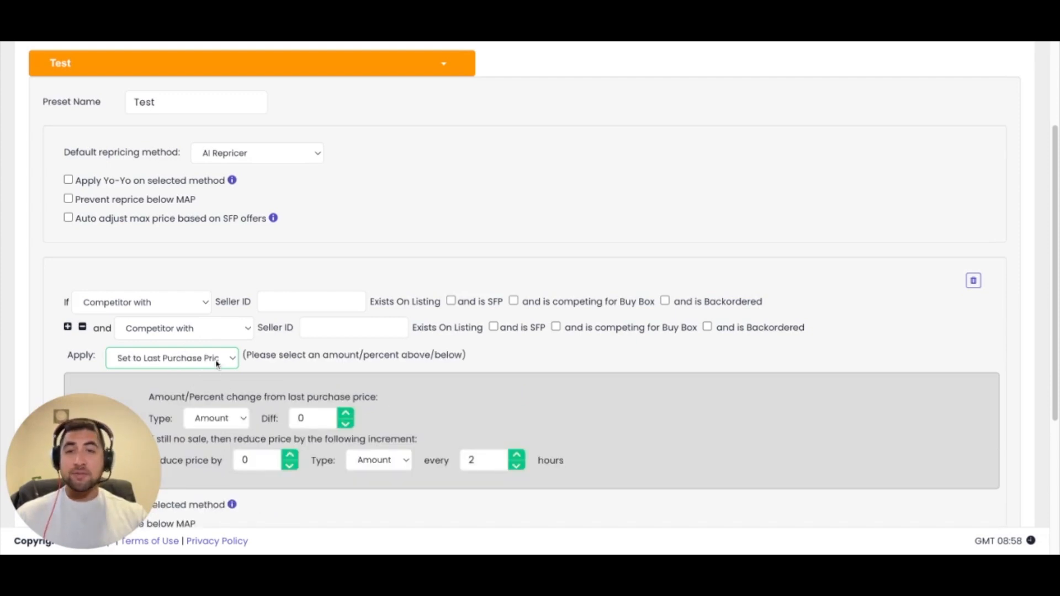
{"action": "left_click", "coordinate": [209, 383]}
{"action": "left_click", "coordinate": [209, 383]}
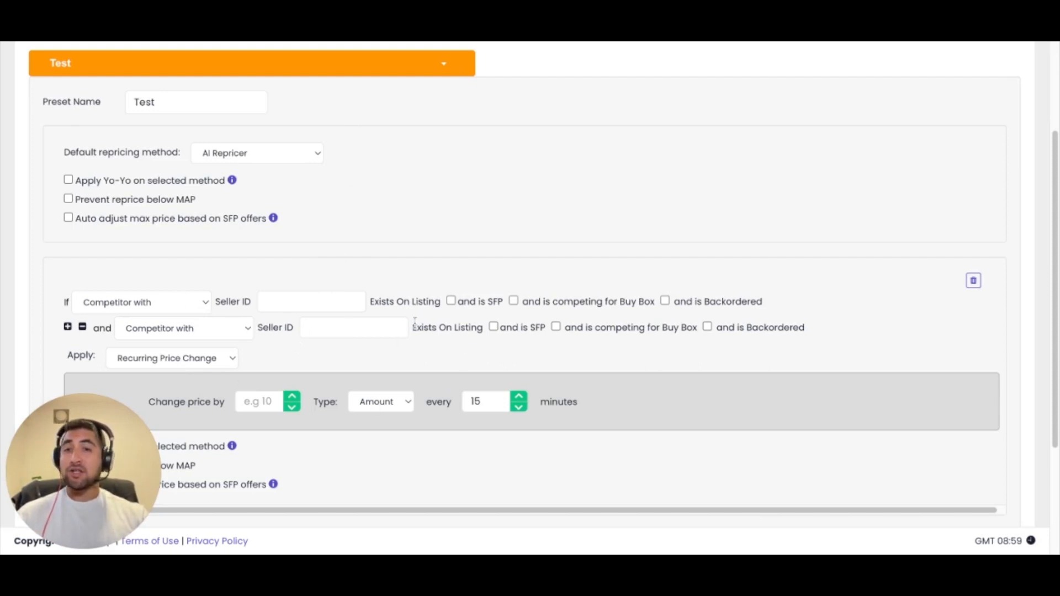
Add a second condition below the existing one in the Test preset
{"action": "scroll", "coordinate": [415, 322], "scroll_direction": "down", "scroll_amount": 1}
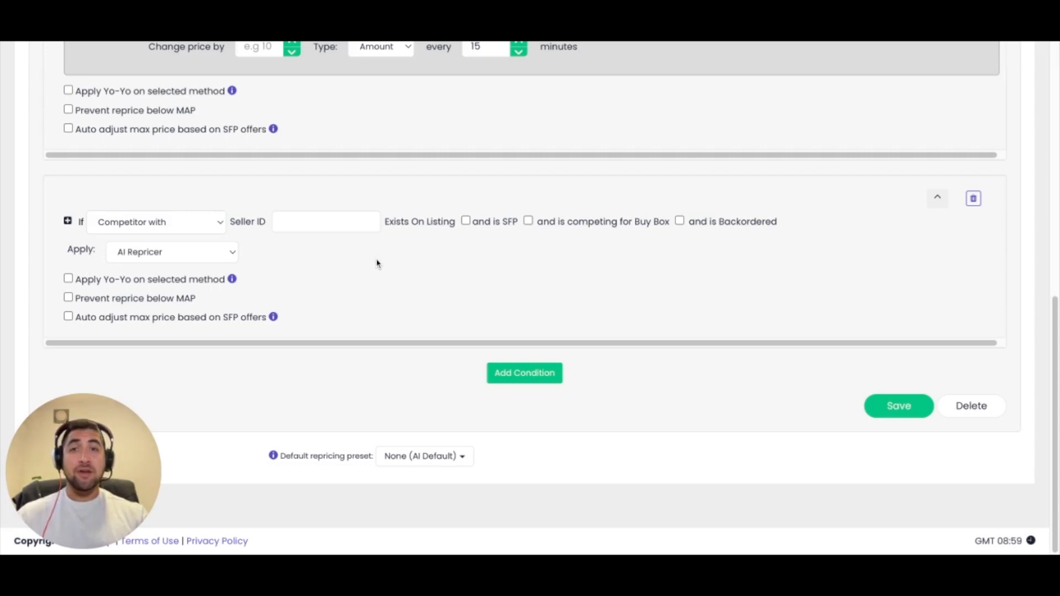
{"action": "scroll", "coordinate": [377, 263], "scroll_direction": "up", "scroll_amount": 3}
{"action": "scroll", "coordinate": [377, 263], "scroll_direction": "up", "scroll_amount": 6}
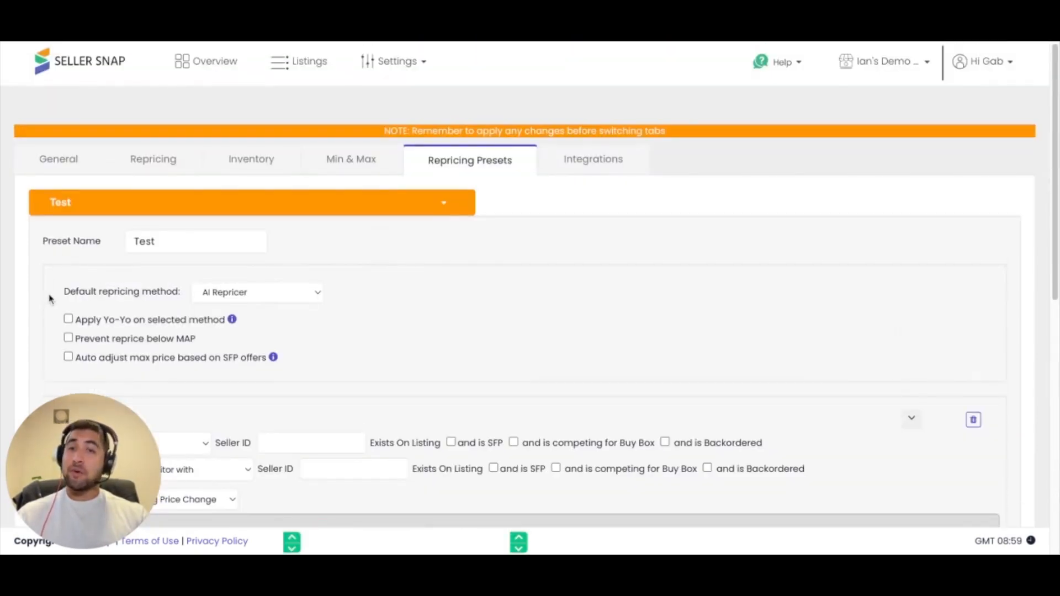
Set the first condition to Inventory Aged above 180 days with more than 0 items, applying Win Buybox with a 70% target share
{"action": "scroll", "coordinate": [244, 301], "scroll_direction": "down", "scroll_amount": 2}
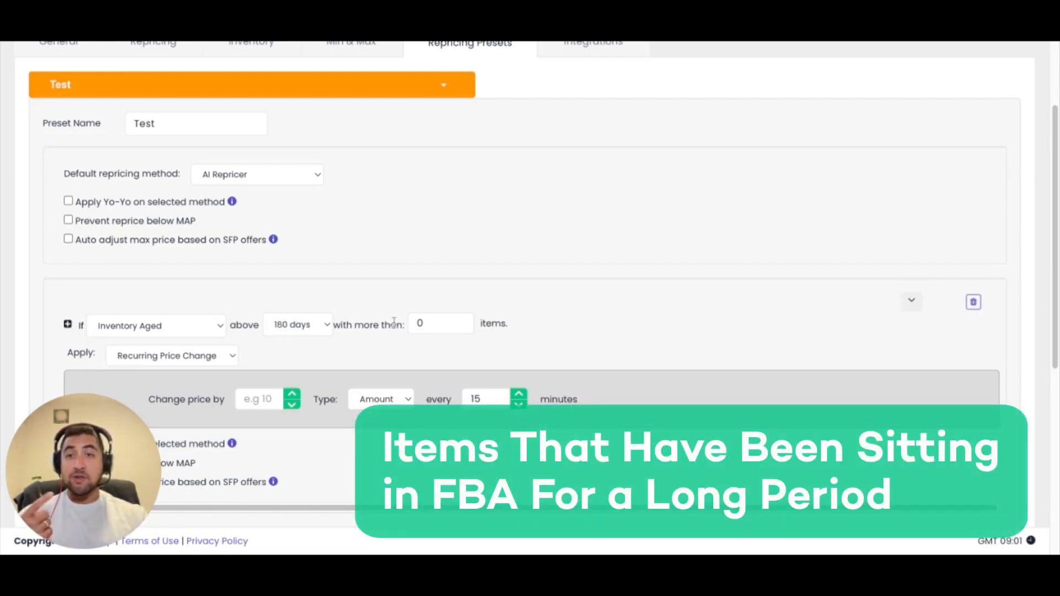
{"action": "left_click", "coordinate": [200, 357]}
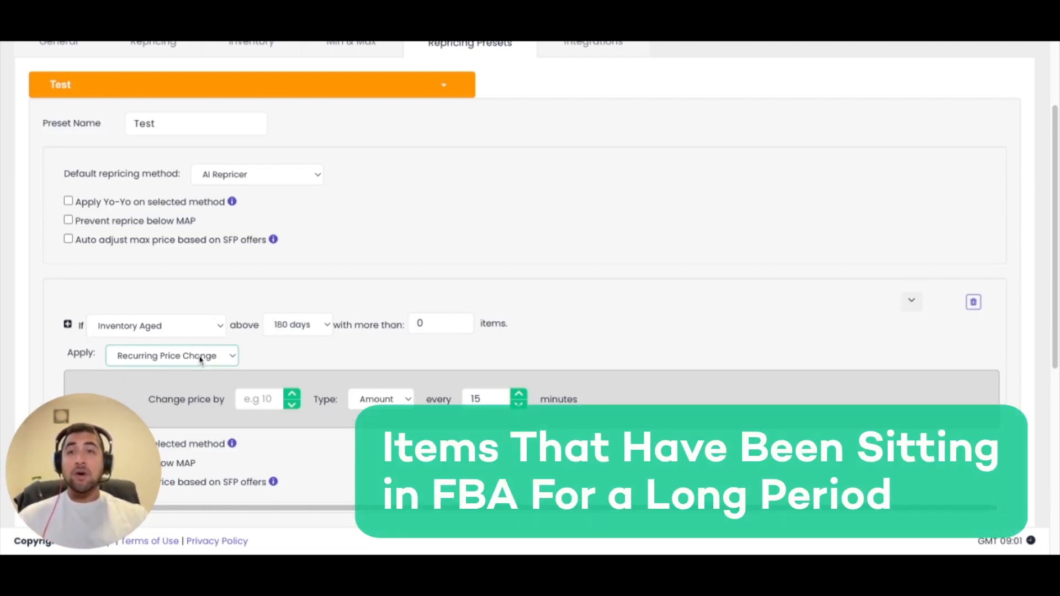
{"action": "left_click", "coordinate": [221, 258]}
{"action": "left_click", "coordinate": [277, 396]}
{"action": "type", "text": "70"}
Set the second condition to Inventory Aged above 270 days with more than 0 items, applying Win Buybox with a 100% target share
{"action": "scroll", "coordinate": [530, 285], "scroll_direction": "down", "scroll_amount": 1}
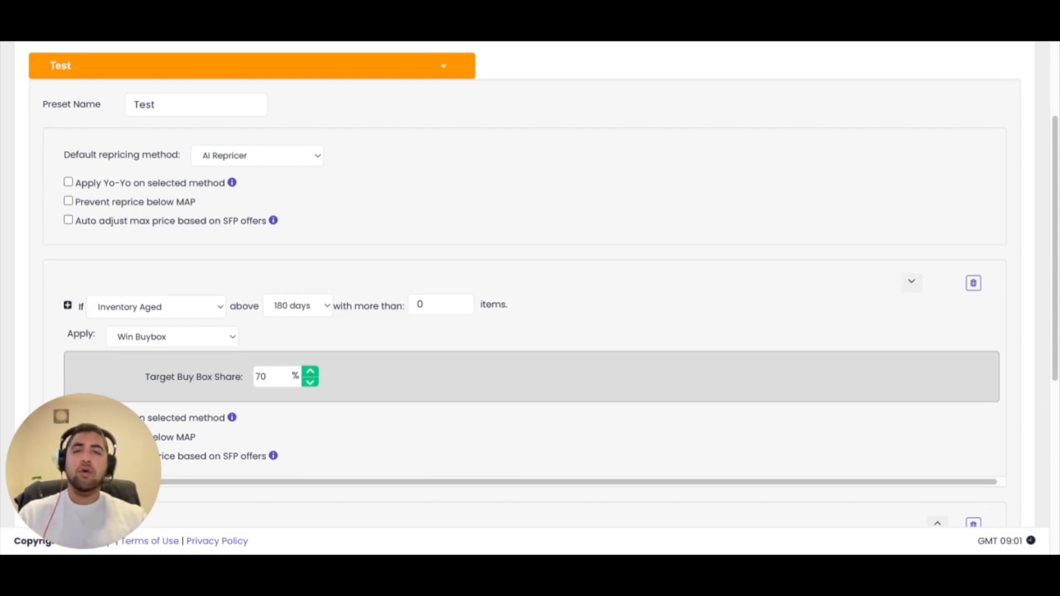
{"action": "scroll", "coordinate": [543, 286], "scroll_direction": "down", "scroll_amount": 5}
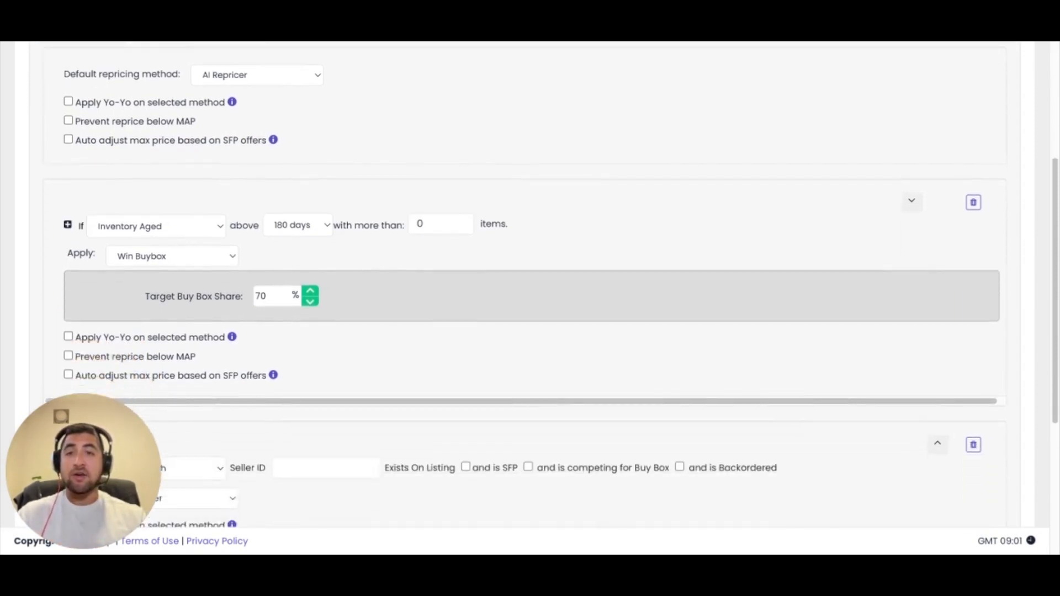
{"action": "scroll", "coordinate": [89, 205], "scroll_direction": "down", "scroll_amount": 5}
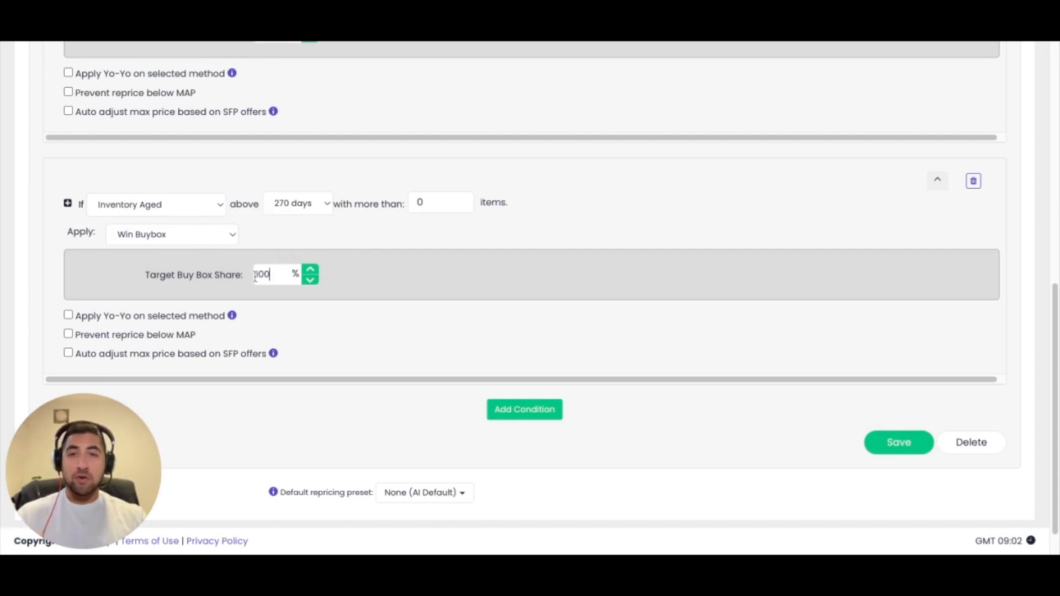
Move the 270-day inventory condition above the 180-day condition
{"action": "scroll", "coordinate": [530, 276], "scroll_direction": "up", "scroll_amount": 2}
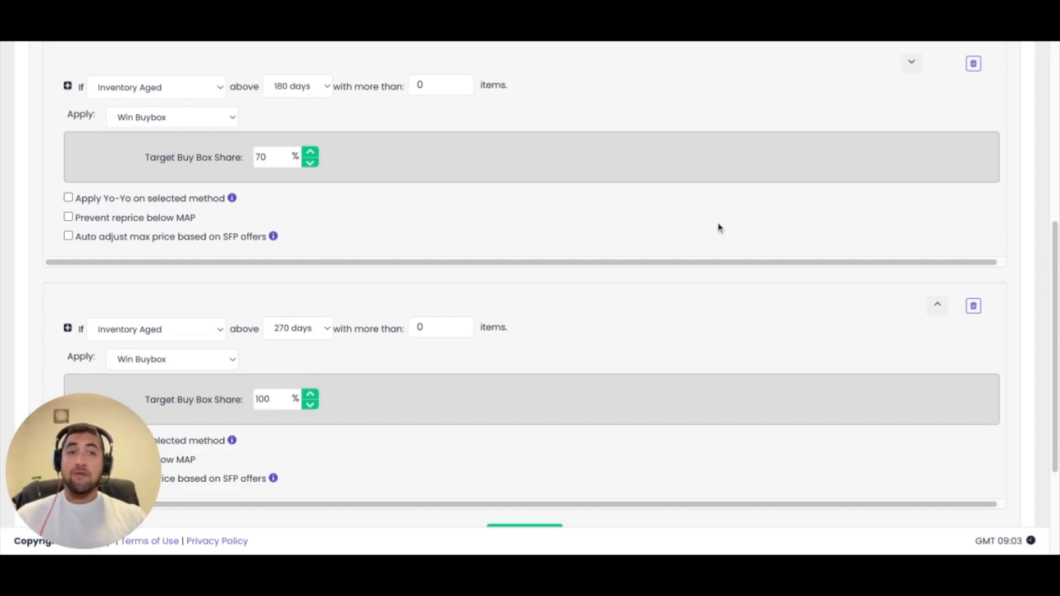
{"action": "left_click", "coordinate": [942, 308]}
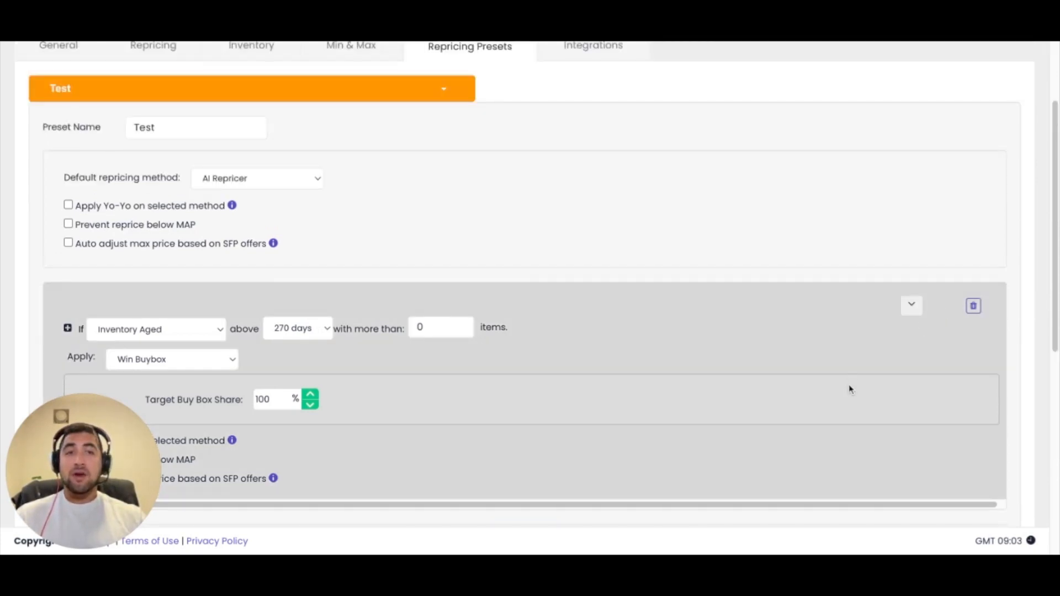
Examine the order and settings of the two Inventory Aged conditions in the Test preset
{"action": "scroll", "coordinate": [850, 386], "scroll_direction": "down", "scroll_amount": 1}
{"action": "scroll", "coordinate": [850, 390], "scroll_direction": "down", "scroll_amount": 5}
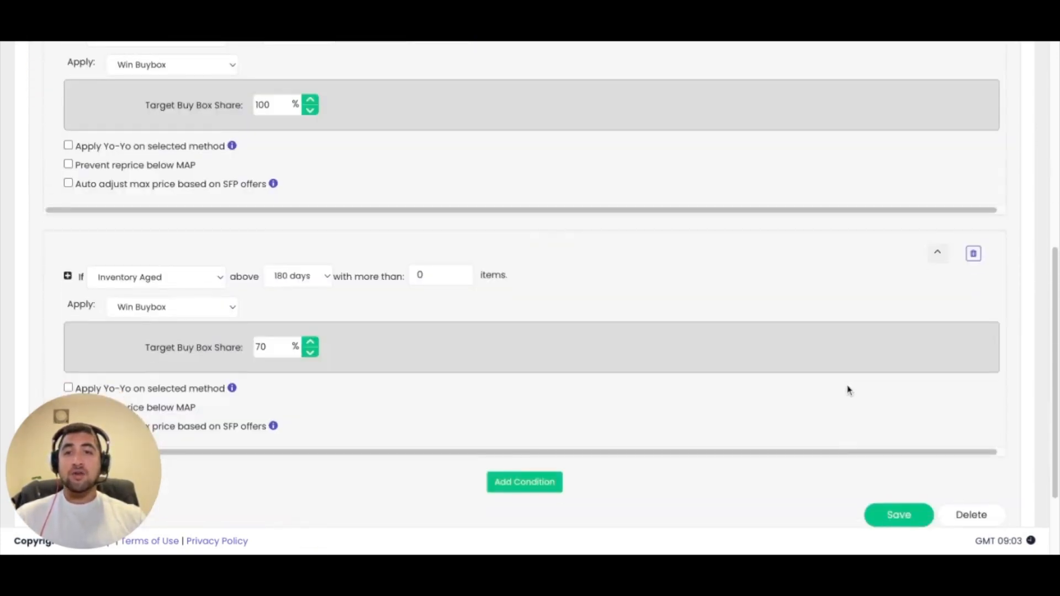
{"action": "scroll", "coordinate": [849, 390], "scroll_direction": "up", "scroll_amount": 1}
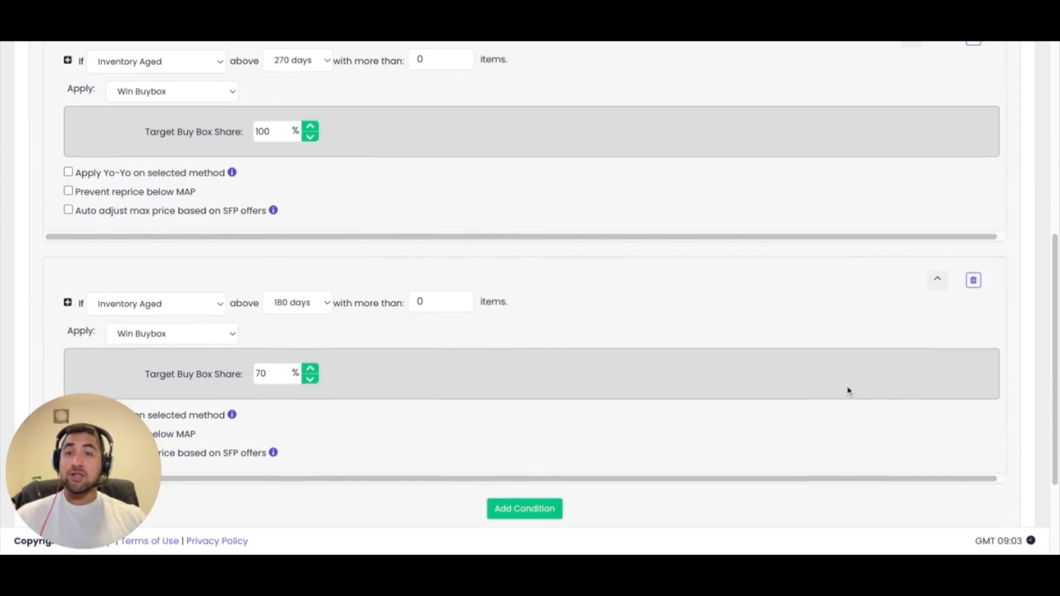
{"action": "scroll", "coordinate": [848, 390], "scroll_direction": "up", "scroll_amount": 4}
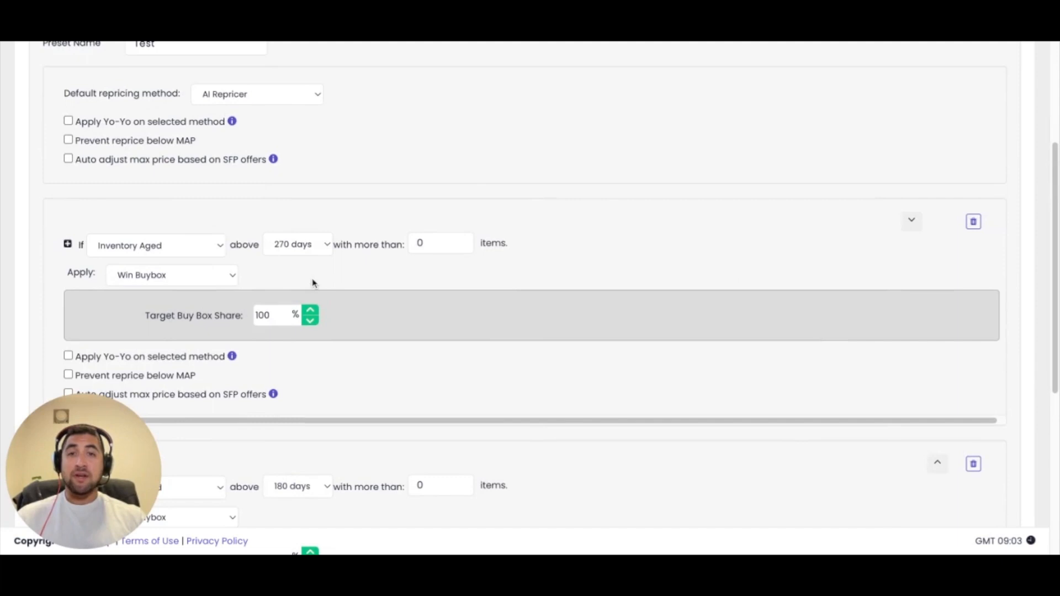
{"action": "scroll", "coordinate": [312, 283], "scroll_direction": "down", "scroll_amount": 2}
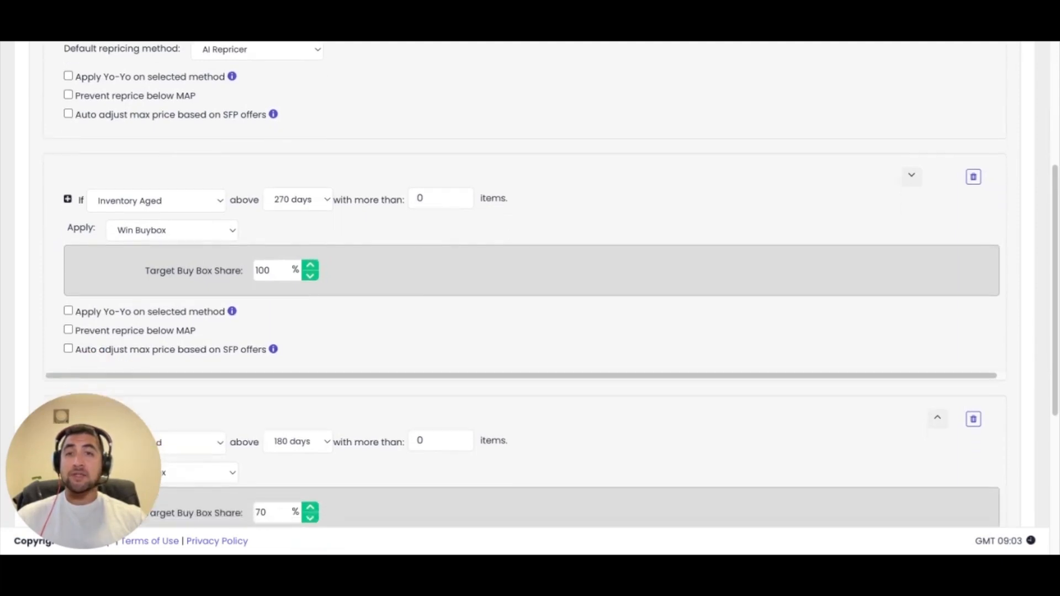
{"action": "scroll", "coordinate": [530, 298], "scroll_direction": "down", "scroll_amount": 2}
{"action": "scroll", "coordinate": [530, 298], "scroll_direction": "up", "scroll_amount": 1}
{"action": "scroll", "coordinate": [530, 299], "scroll_direction": "down", "scroll_amount": 3}
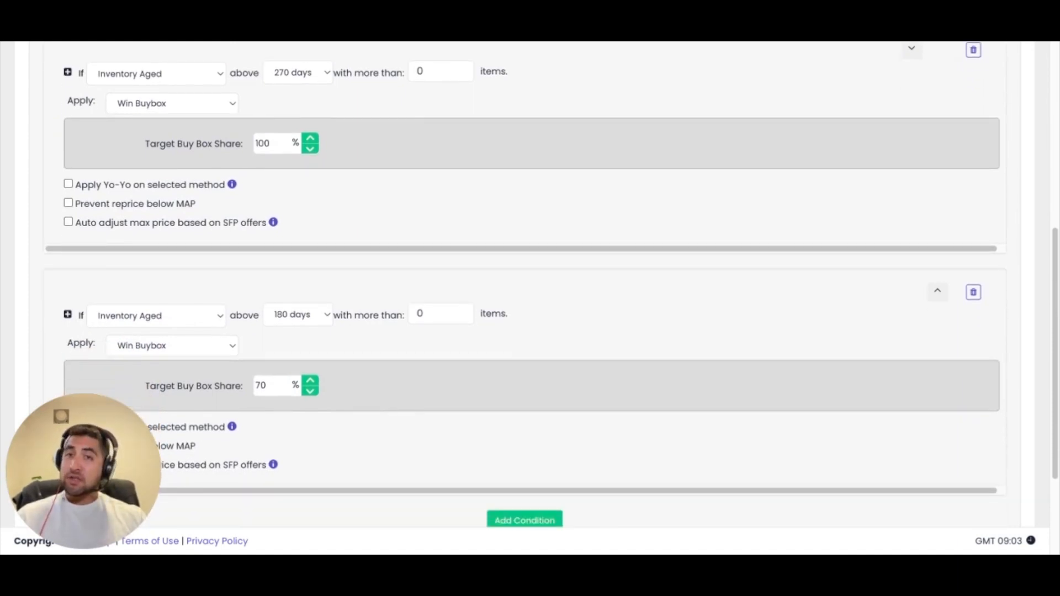
Collapse the Test preset and create a new repricing preset named Test2
{"action": "scroll", "coordinate": [530, 299], "scroll_direction": "up", "scroll_amount": 8}
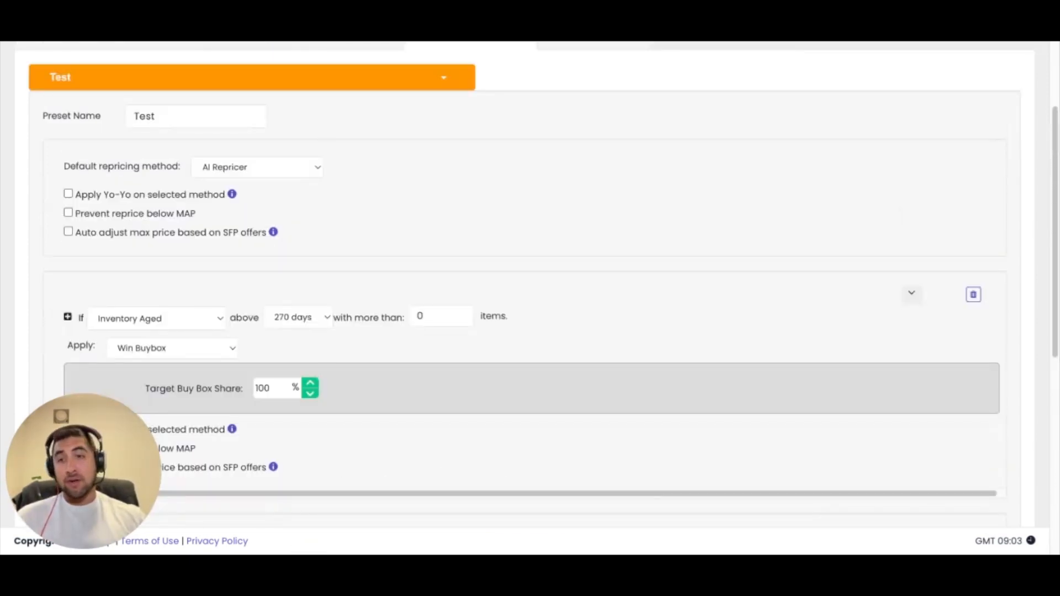
{"action": "left_click", "coordinate": [449, 83]}
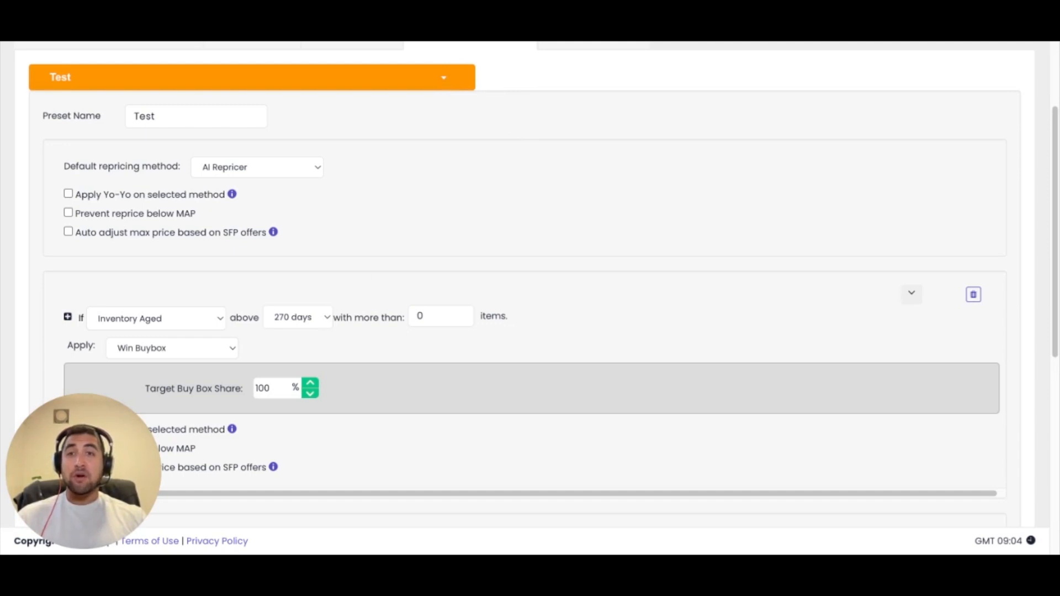
{"action": "left_click", "coordinate": [55, 120]}
{"action": "left_click", "coordinate": [55, 119]}
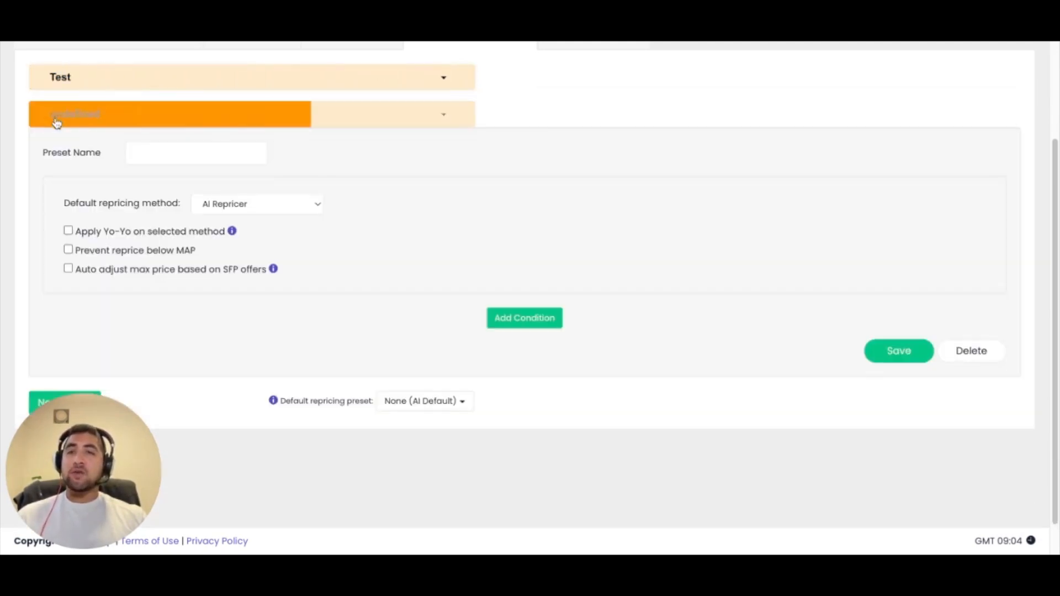
{"action": "left_click", "coordinate": [156, 155]}
{"action": "type", "text": "Test2"}
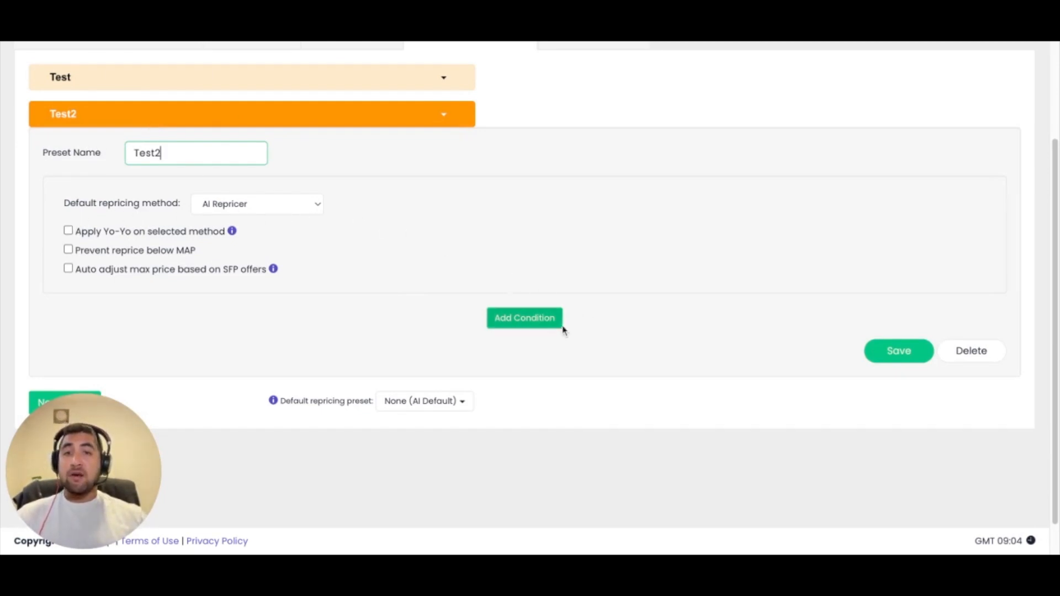
Add a condition to Test2 for No Purchase in the last 24 hours that applies the Win Buybox method
{"action": "left_click", "coordinate": [547, 323]}
{"action": "left_click", "coordinate": [162, 357]}
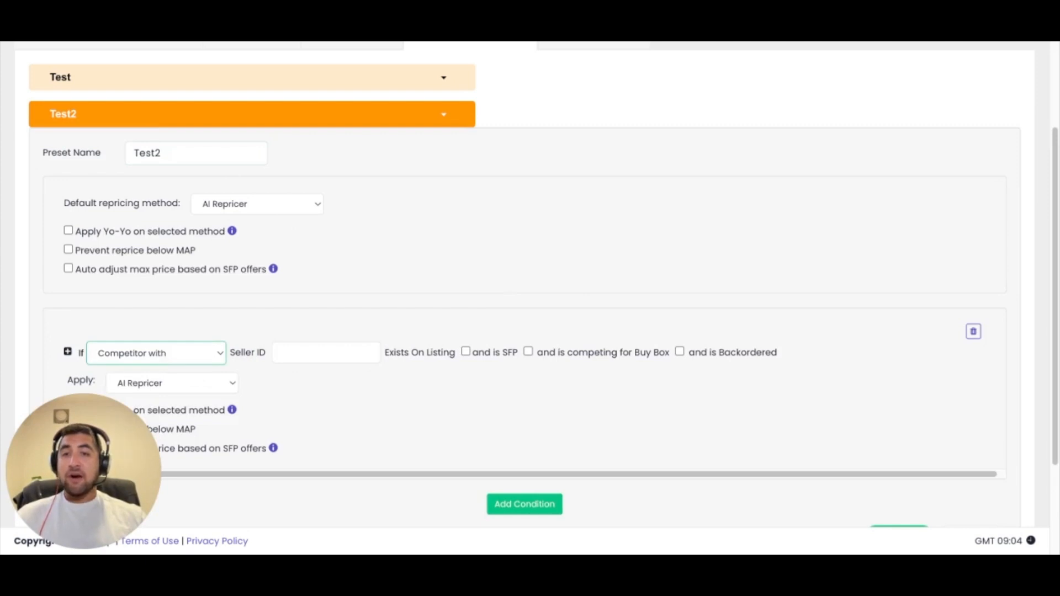
{"action": "left_click", "coordinate": [165, 387]}
{"action": "left_click", "coordinate": [317, 351]}
{"action": "type", "text": "24"}
{"action": "left_click", "coordinate": [364, 393]}
{"action": "left_click", "coordinate": [202, 391]}
{"action": "left_click", "coordinate": [202, 401]}
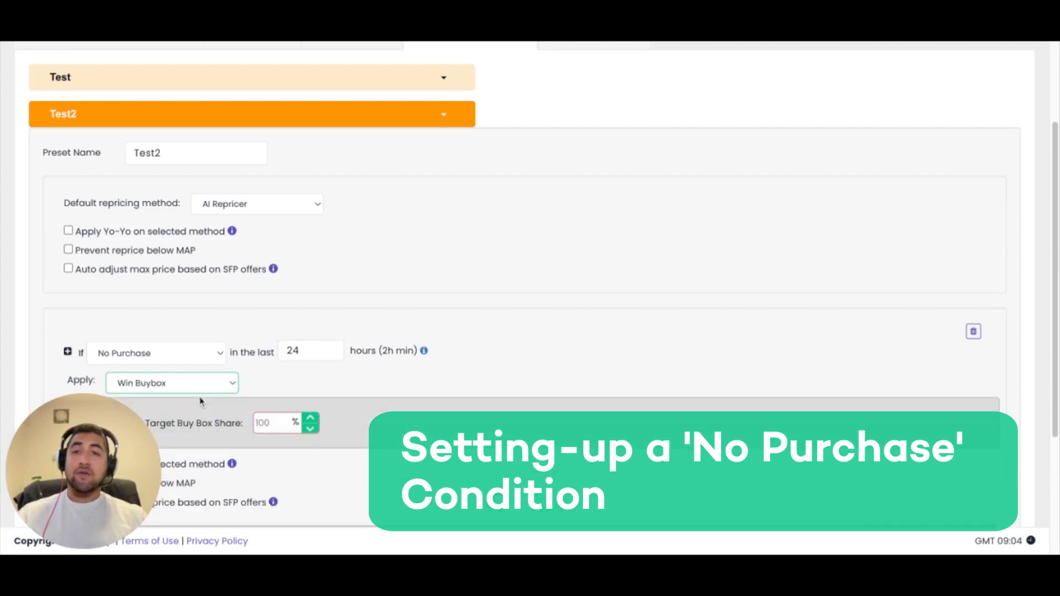
Add an "and" clause to the No Purchase condition requiring a competitor with seller ID Amazon on the listing
{"action": "scroll", "coordinate": [79, 369], "scroll_direction": "down", "scroll_amount": 1}
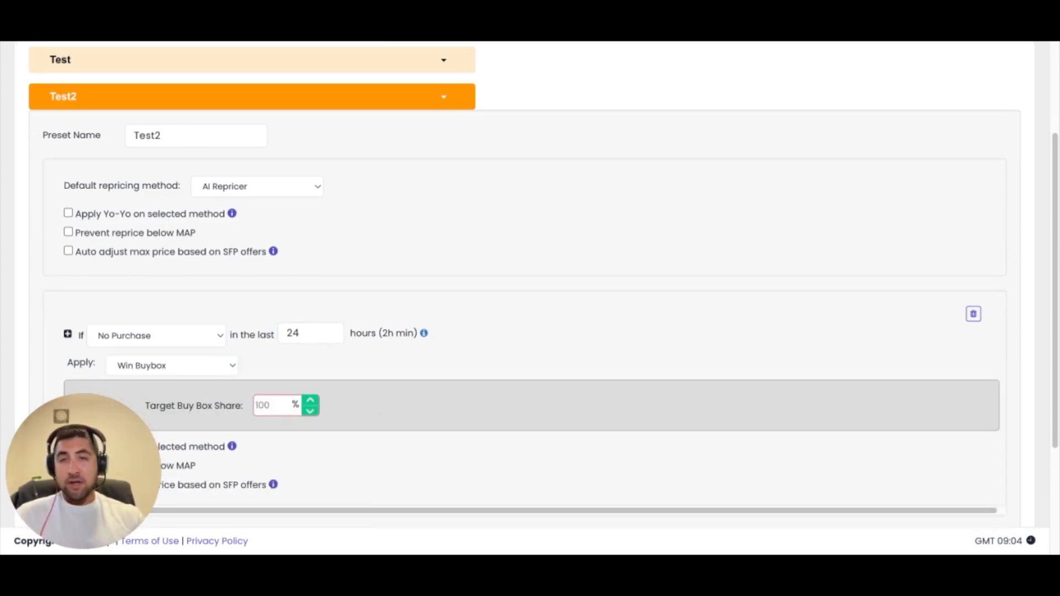
{"action": "left_click", "coordinate": [67, 335]}
{"action": "left_click", "coordinate": [161, 361]}
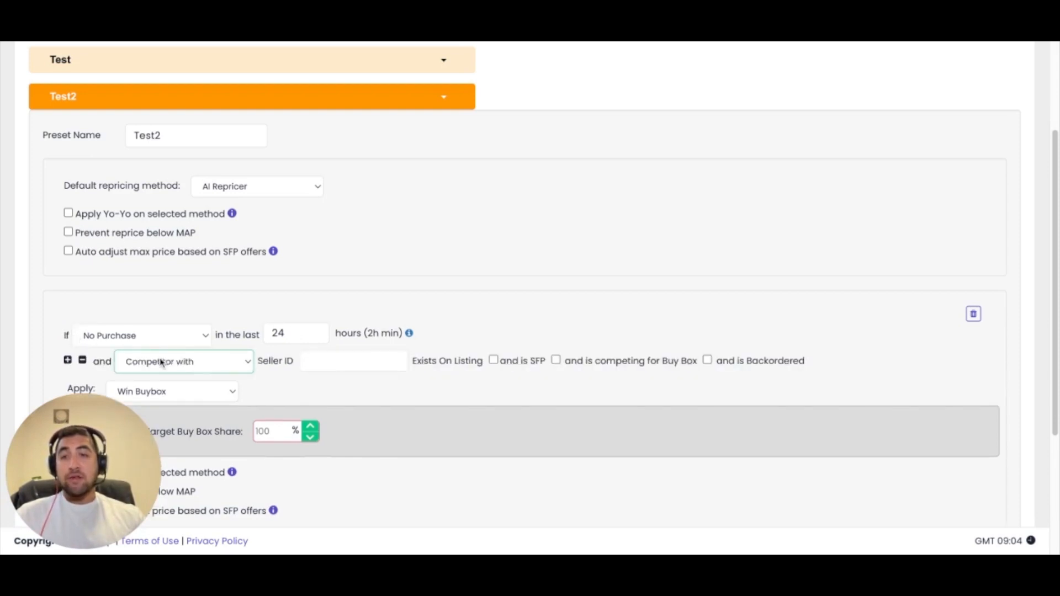
{"action": "left_click", "coordinate": [139, 546]}
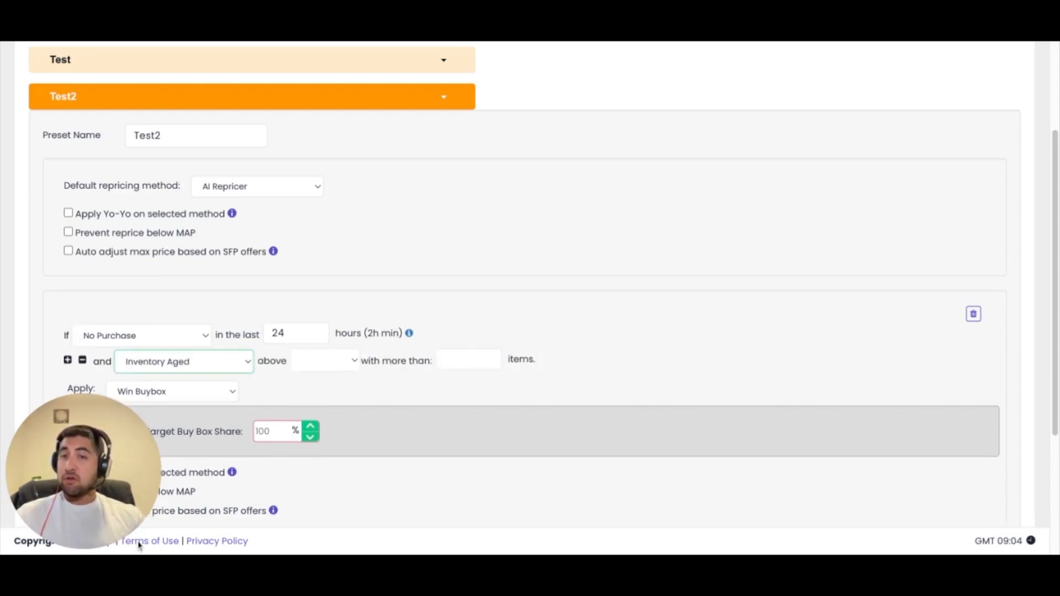
{"action": "left_click", "coordinate": [177, 368]}
{"action": "left_click", "coordinate": [177, 340]}
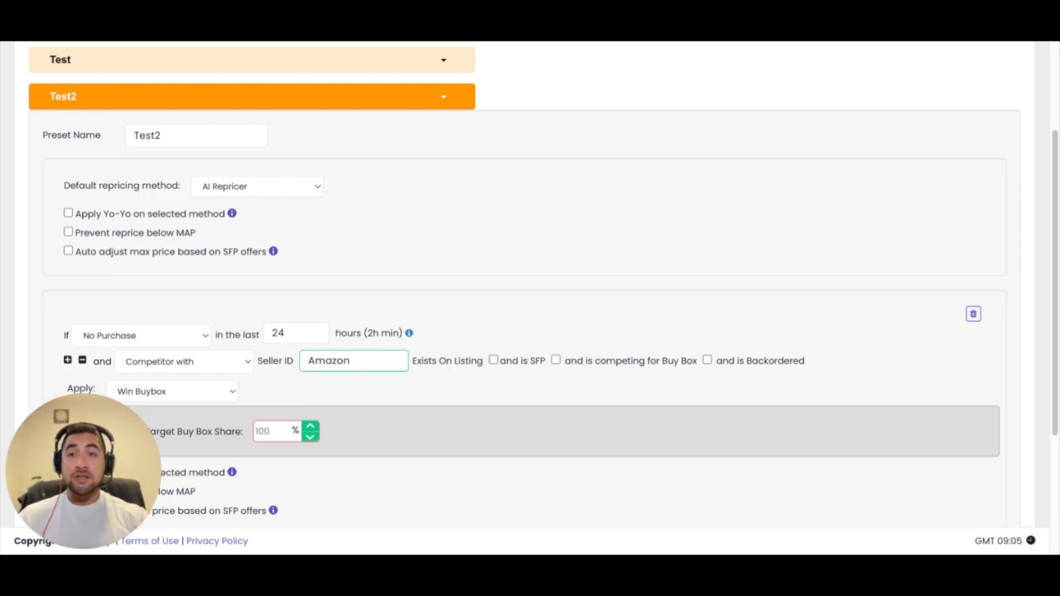
Set the Win Buybox target Buy Box share to 100% and save the Test2 preset
{"action": "scroll", "coordinate": [530, 282], "scroll_direction": "up", "scroll_amount": 1}
{"action": "scroll", "coordinate": [839, 402], "scroll_direction": "down", "scroll_amount": 4}
{"action": "left_click", "coordinate": [888, 413]}
{"action": "left_click", "coordinate": [568, 380]}
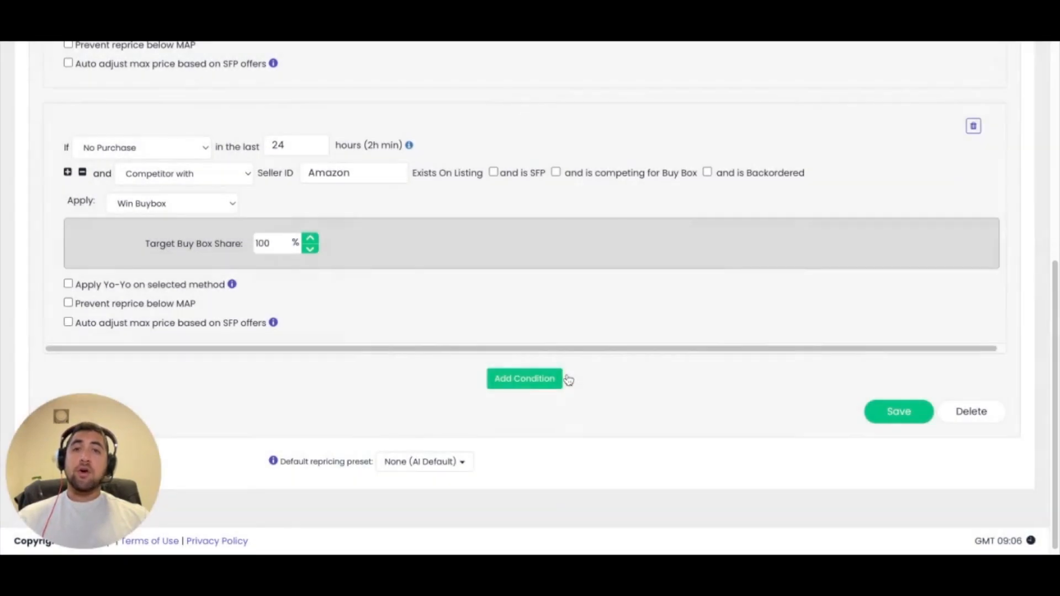